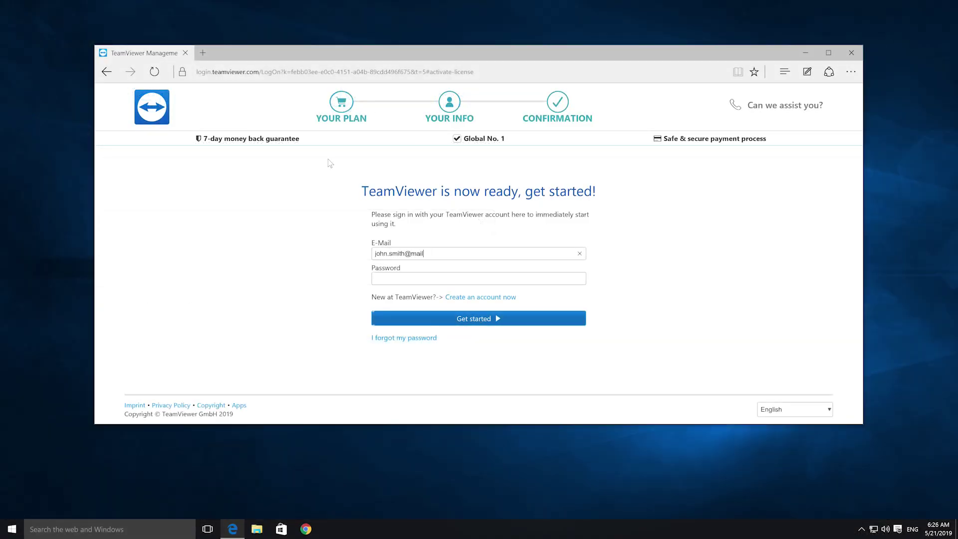
Finish entering the '.com' email address and a password in the sign-in form
text(.com)
key(Tab)
text(*********)
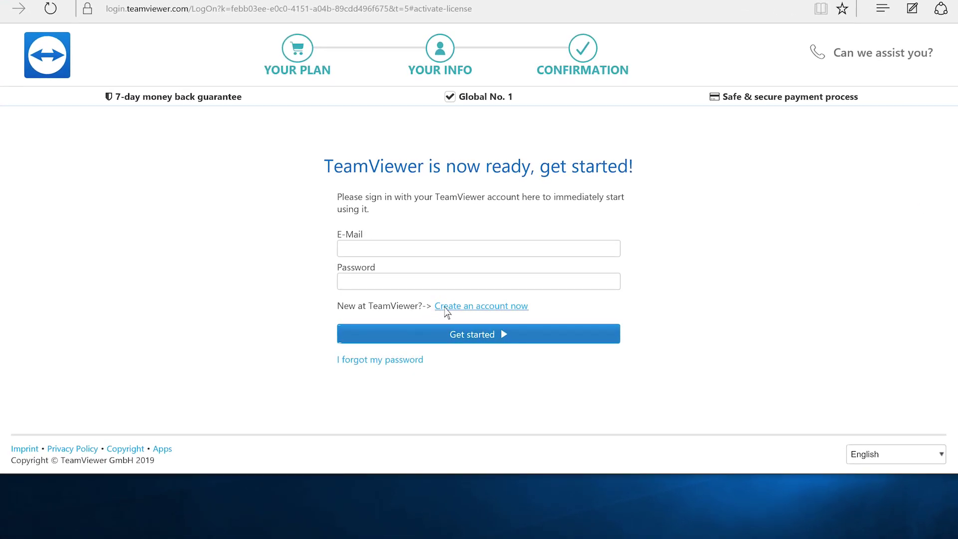
click(445, 307)
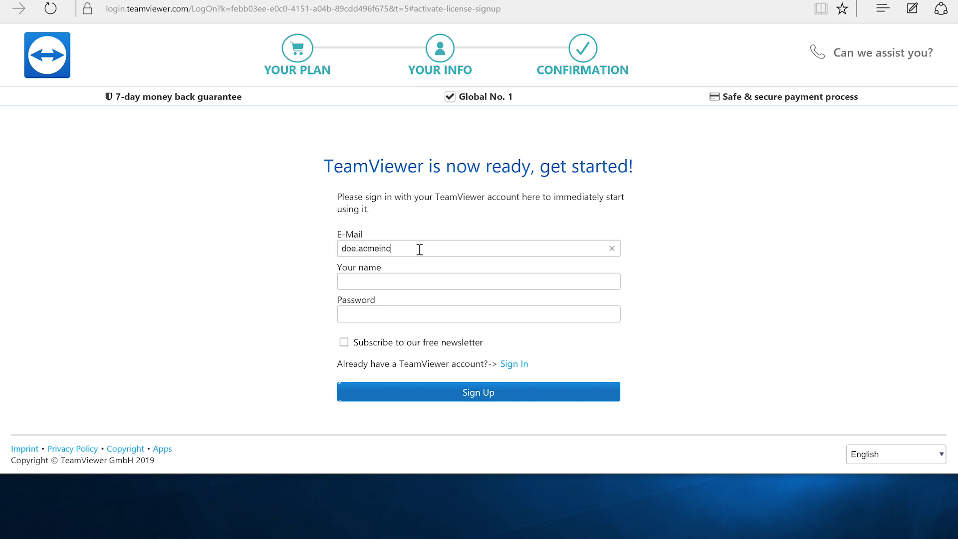
click(354, 278)
text(ne Doe)
click(359, 314)
text(****)
click(343, 342)
click(375, 386)
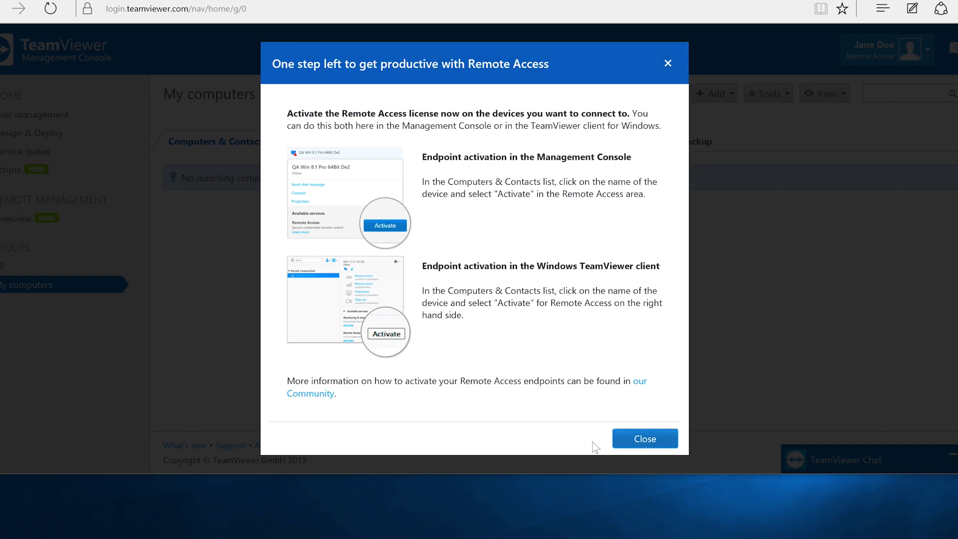
Close the 'One step left to get productive with Remote Access' guidance dialog
click(644, 439)
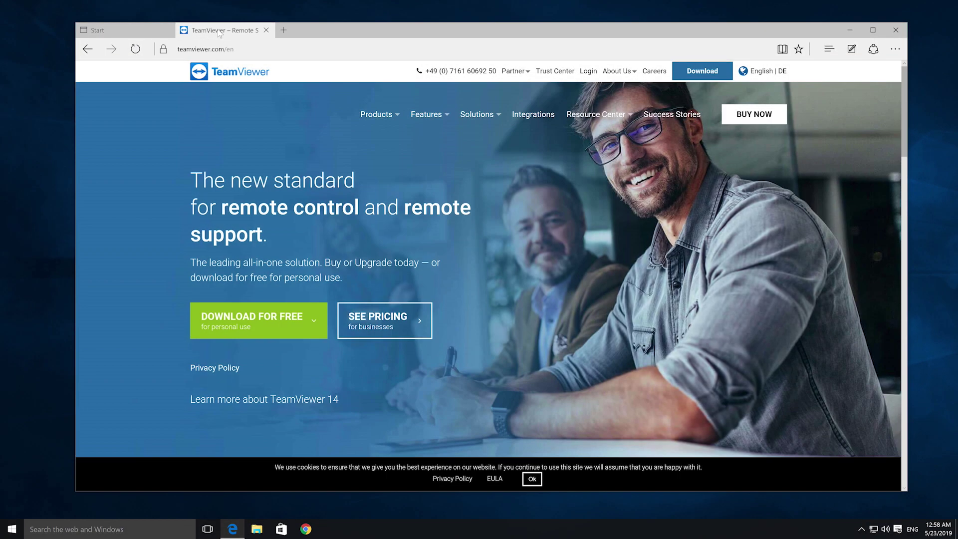
Download TeamViewer for free from teamviewer.com and run the setup file
click(250, 305)
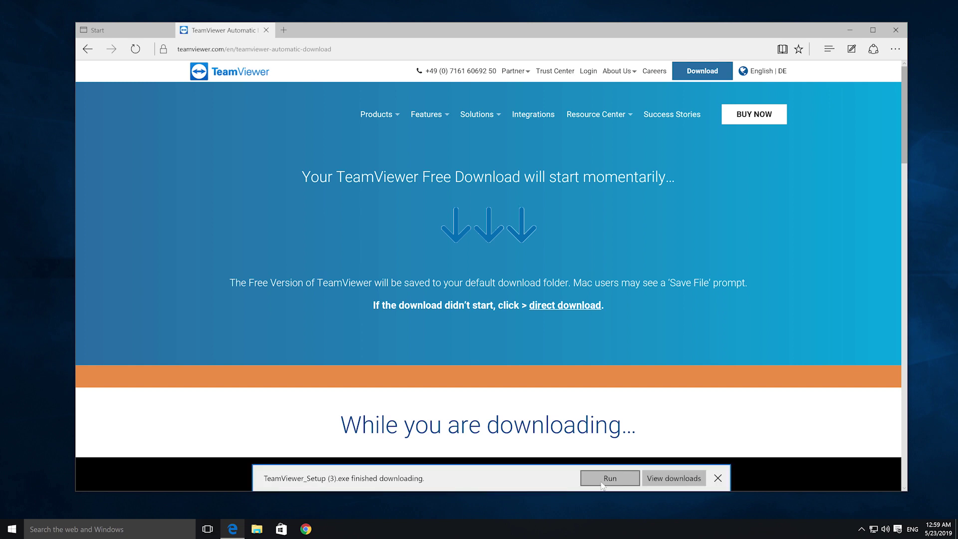
click(600, 480)
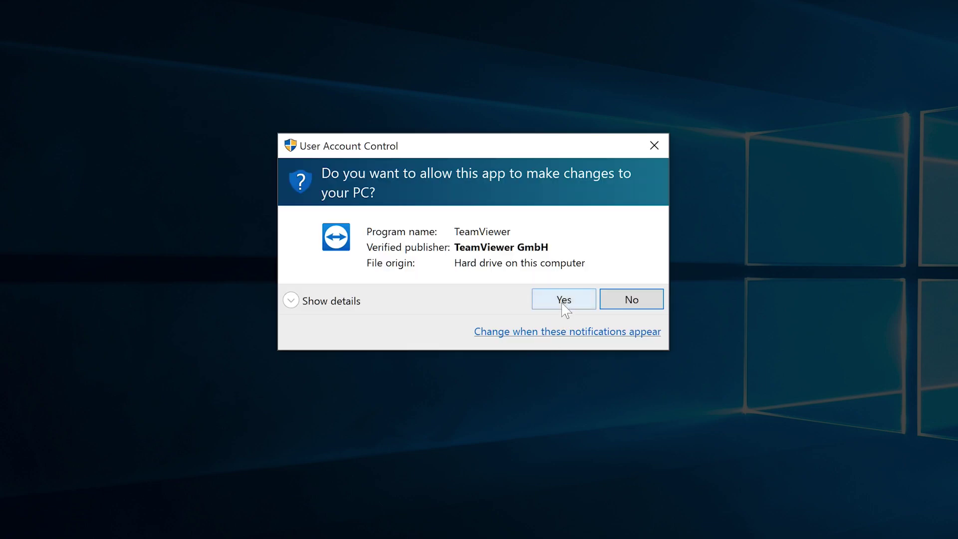
Approve the User Account Control prompt so TeamViewer installs
click(562, 303)
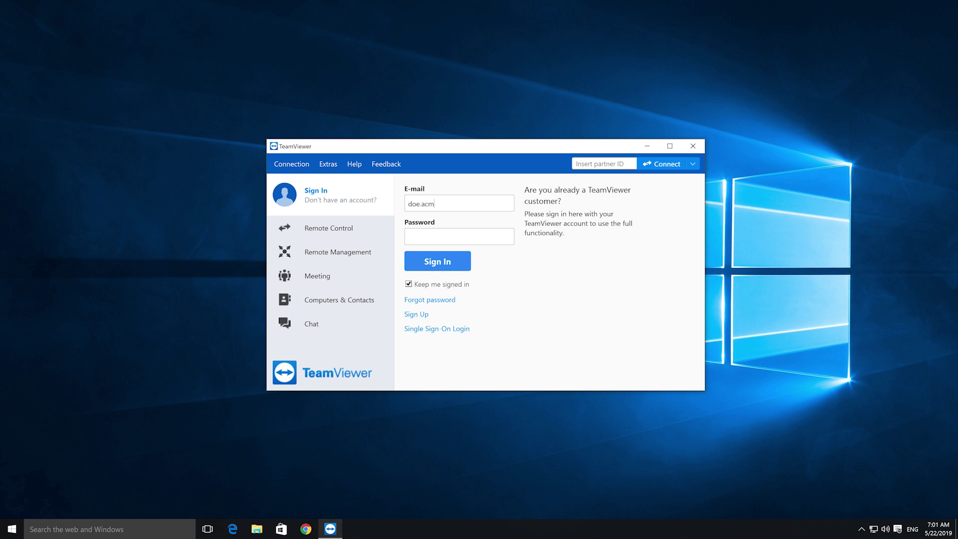
text(c@gmail.com)
click(447, 260)
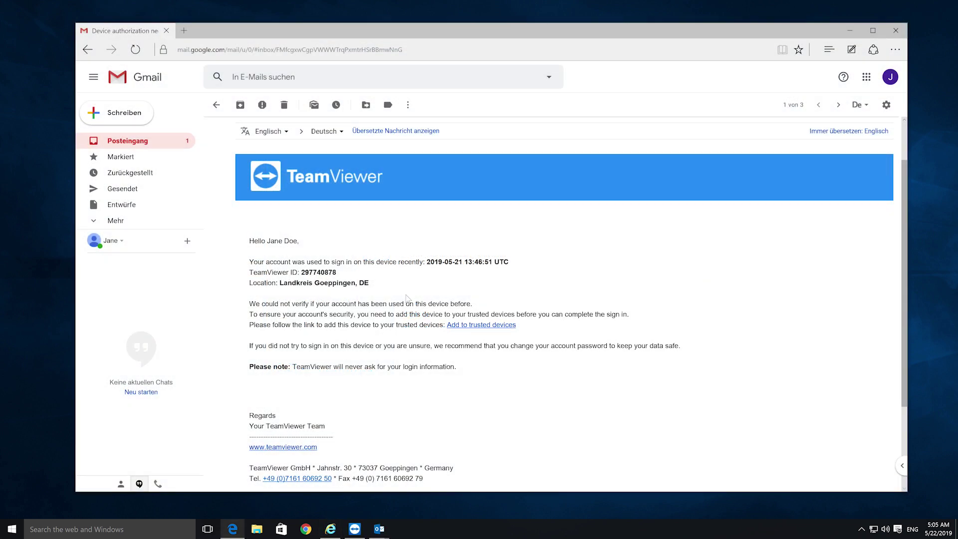
Follow the 'Add to trusted devices' link in TeamViewer's Gmail authorization email
click(463, 325)
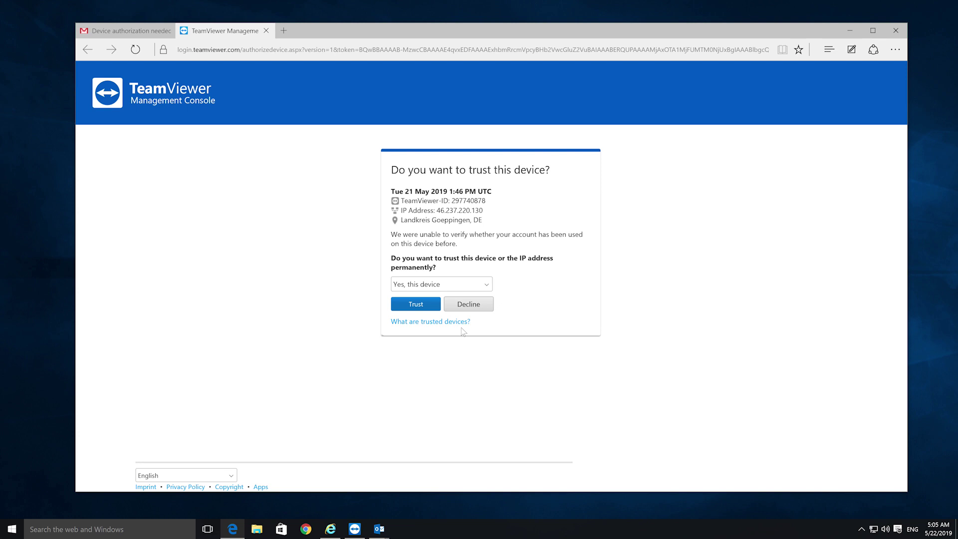
Trust this device with 'Yes, this device' selected
click(425, 305)
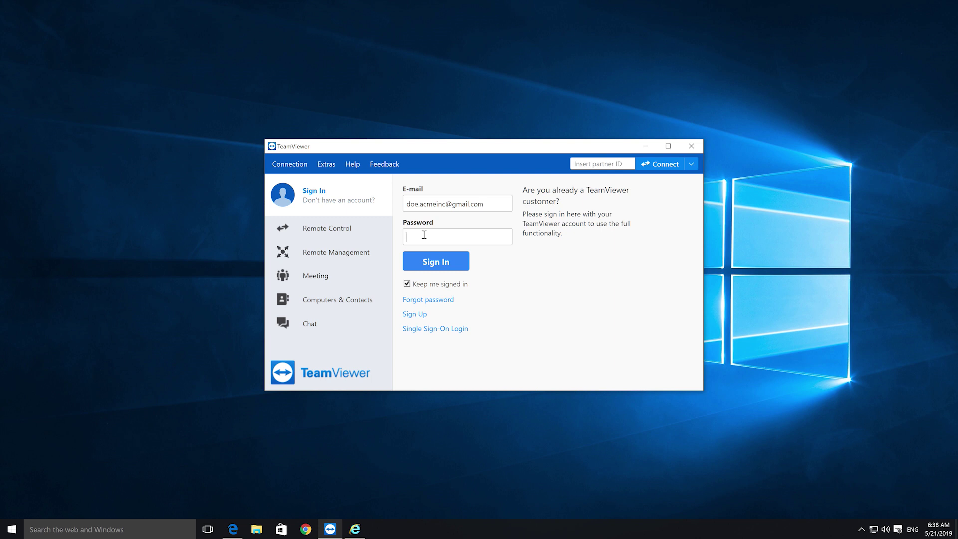
Sign in to the TeamViewer client with the account password
text(pass)
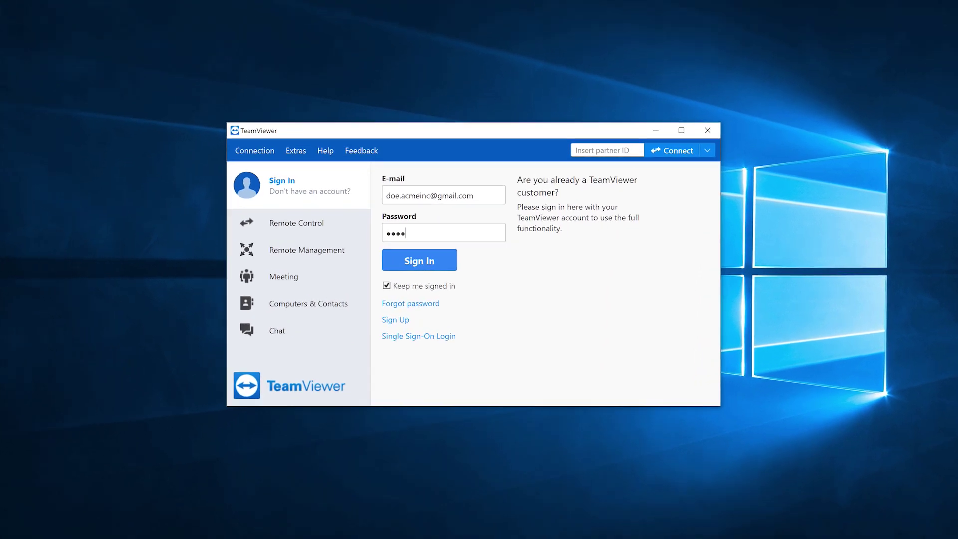
text(word)
click(419, 260)
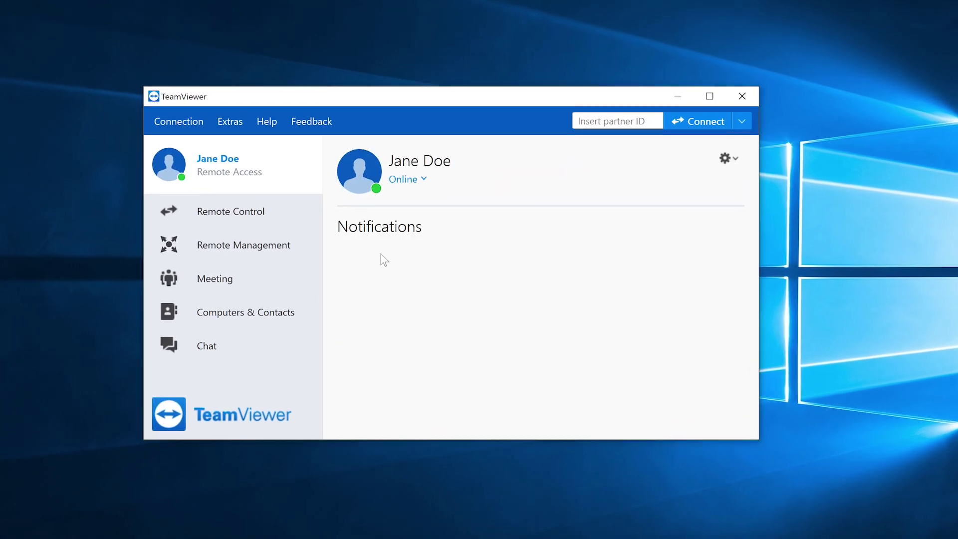
Review the General and Security pages under Extras > Options
click(176, 105)
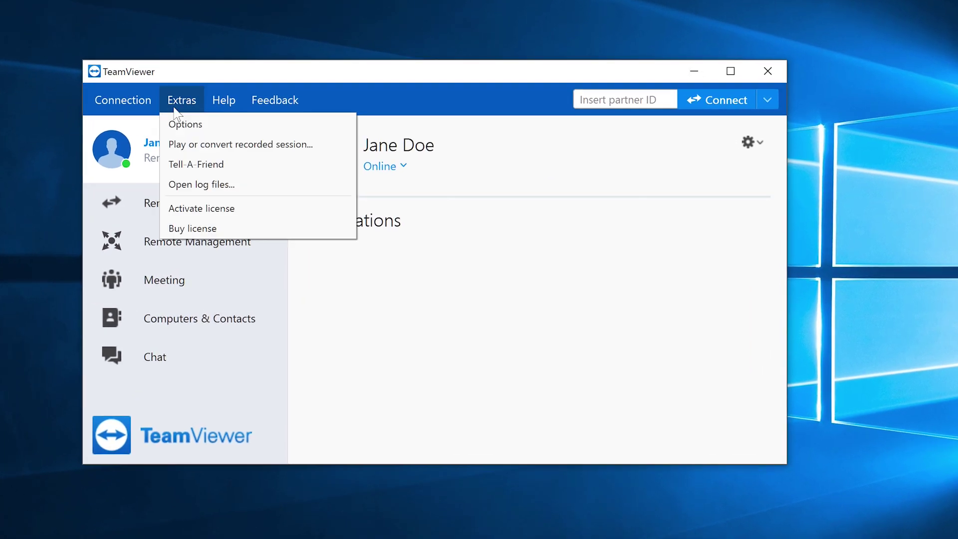
click(175, 124)
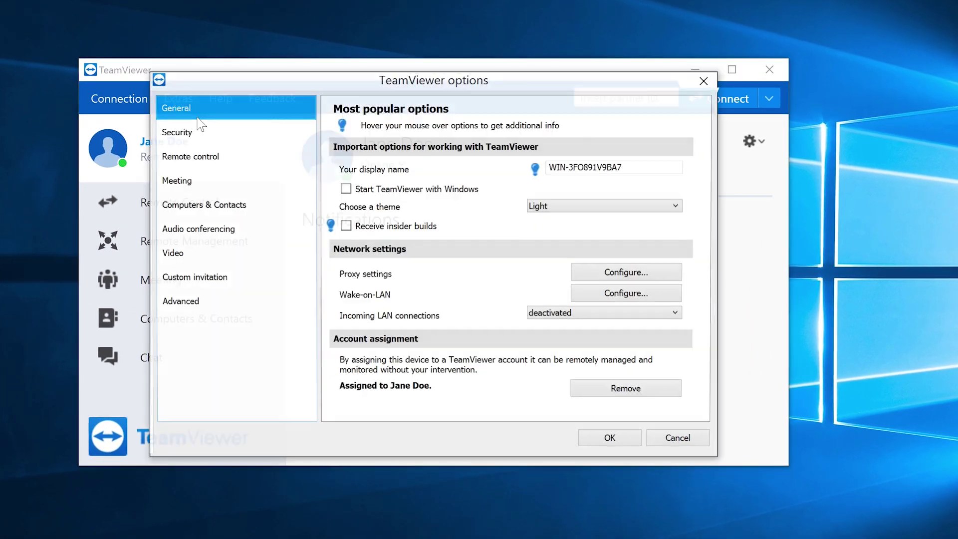
click(199, 131)
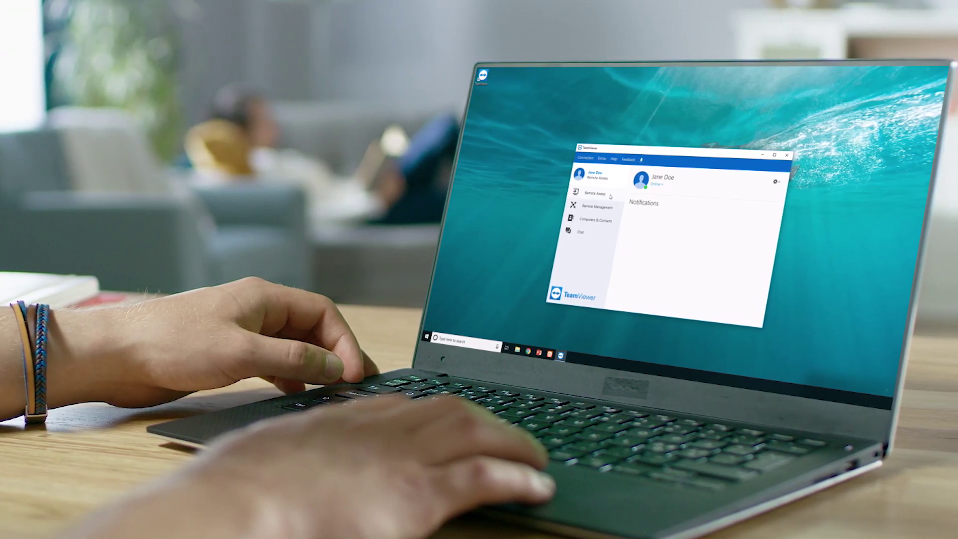
Show the Remote Access panel with this computer's ID and password
click(609, 196)
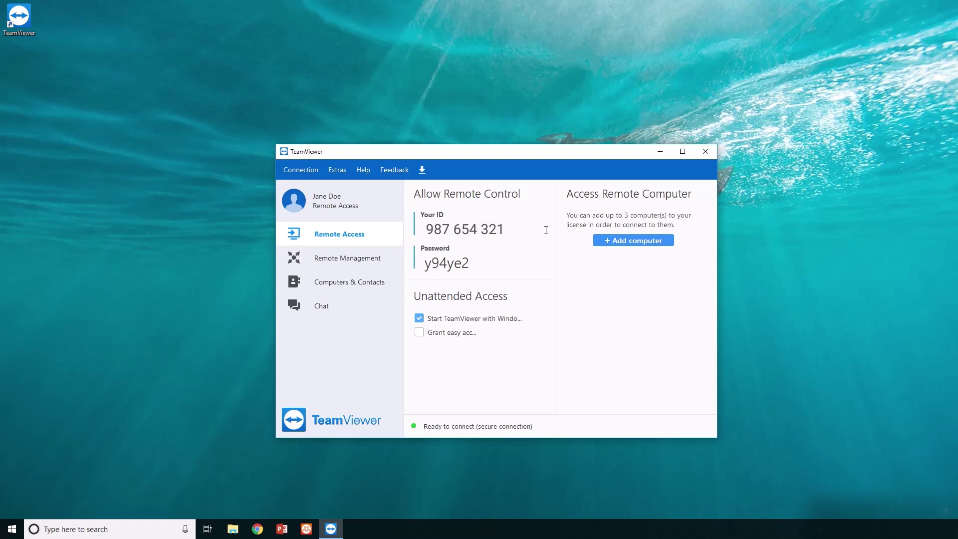
Add a computer by entering its TeamViewer ID, password and the alias 'My computer at work'
click(616, 247)
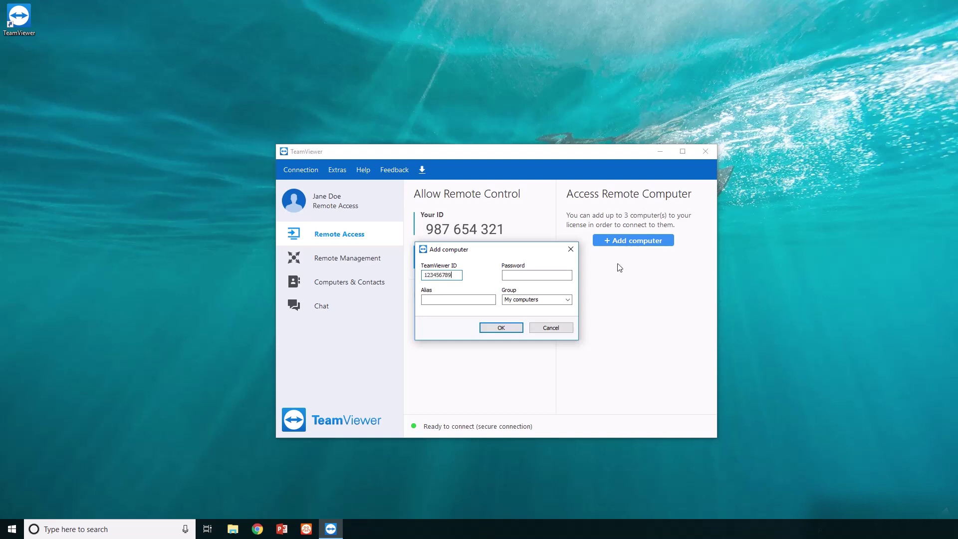
click(558, 275)
click(480, 299)
Save 'My computer at work', select it, and connect to it with Remote control
click(497, 327)
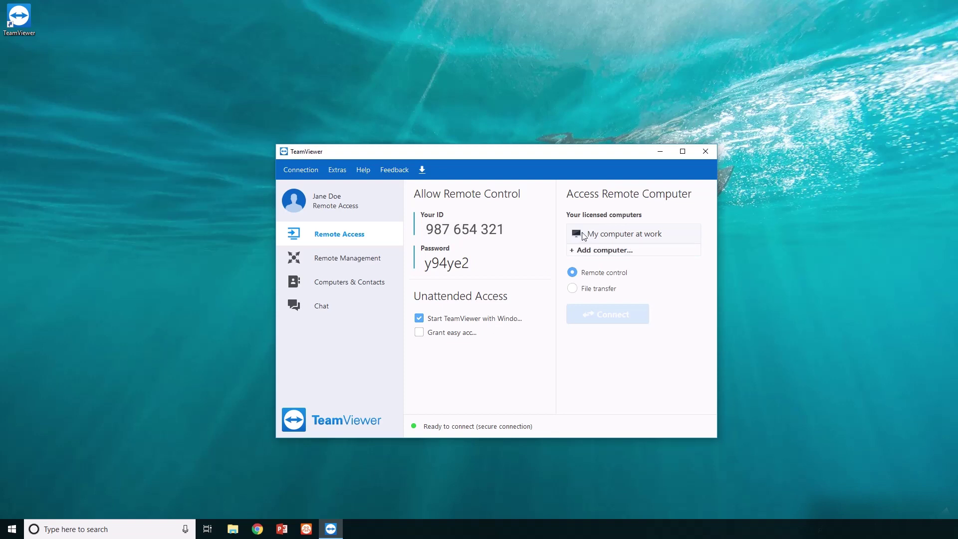
click(588, 233)
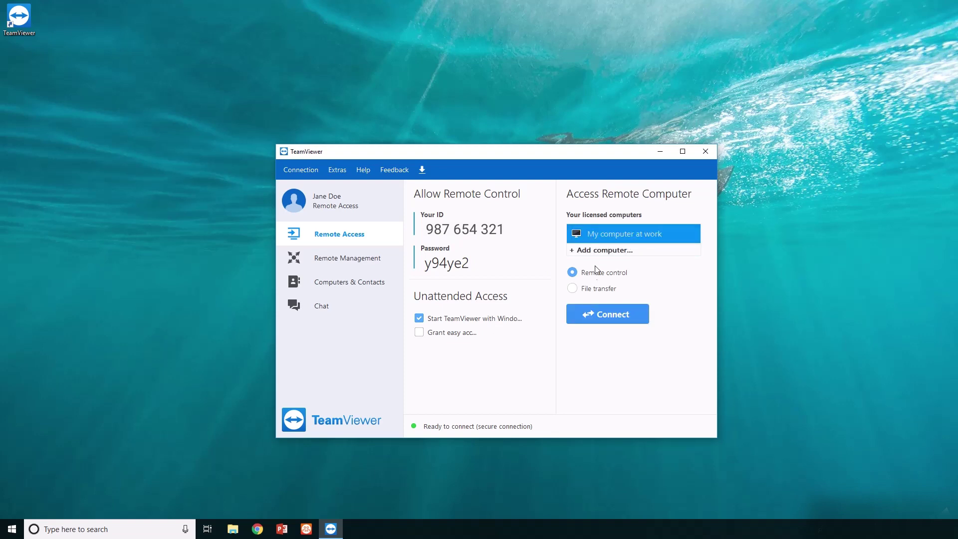
click(598, 313)
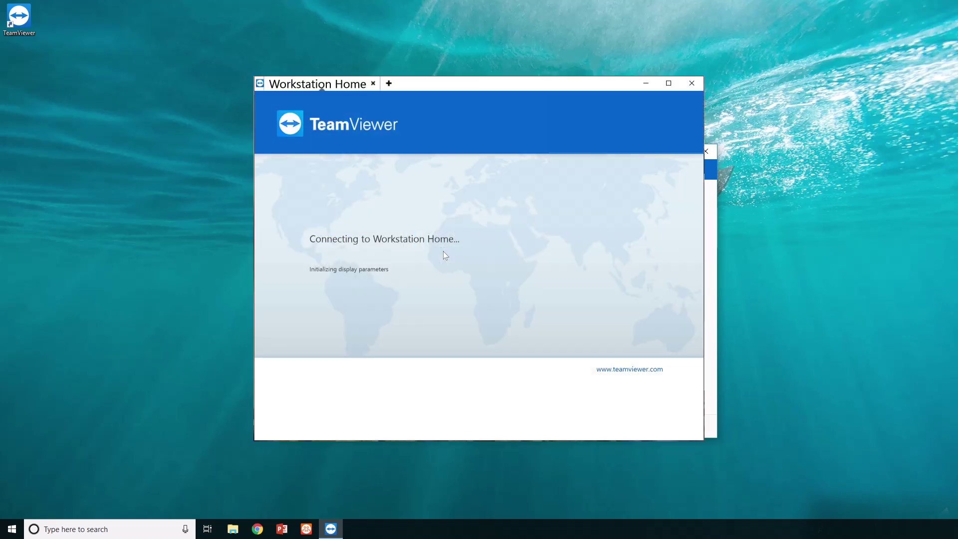